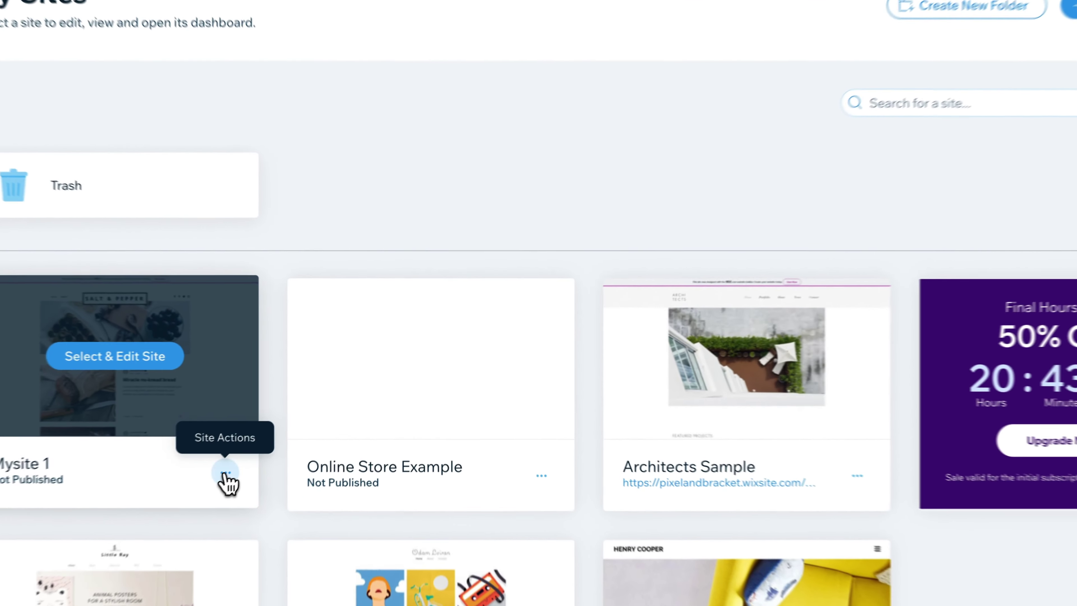
Step: Rename the Mysite 1 site to 'My Site' and save the new name
click(292, 437)
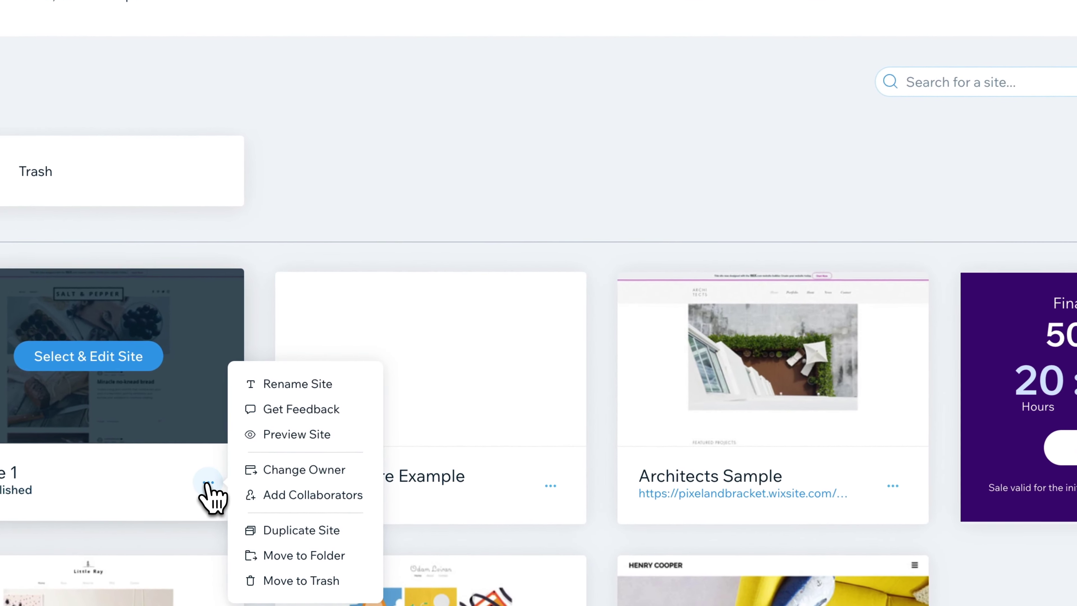
click(296, 385)
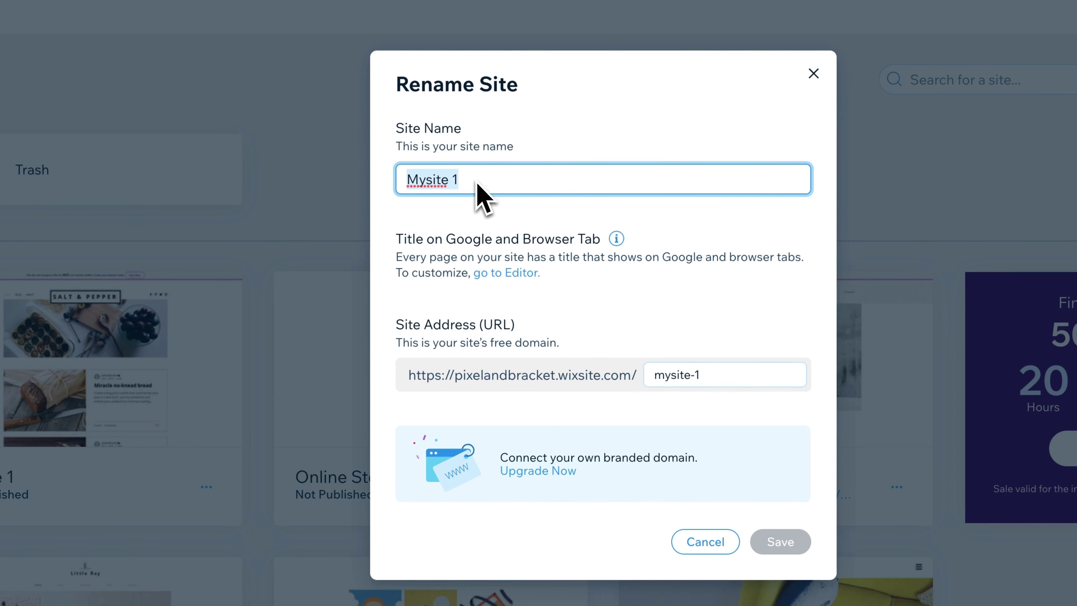
text(My )
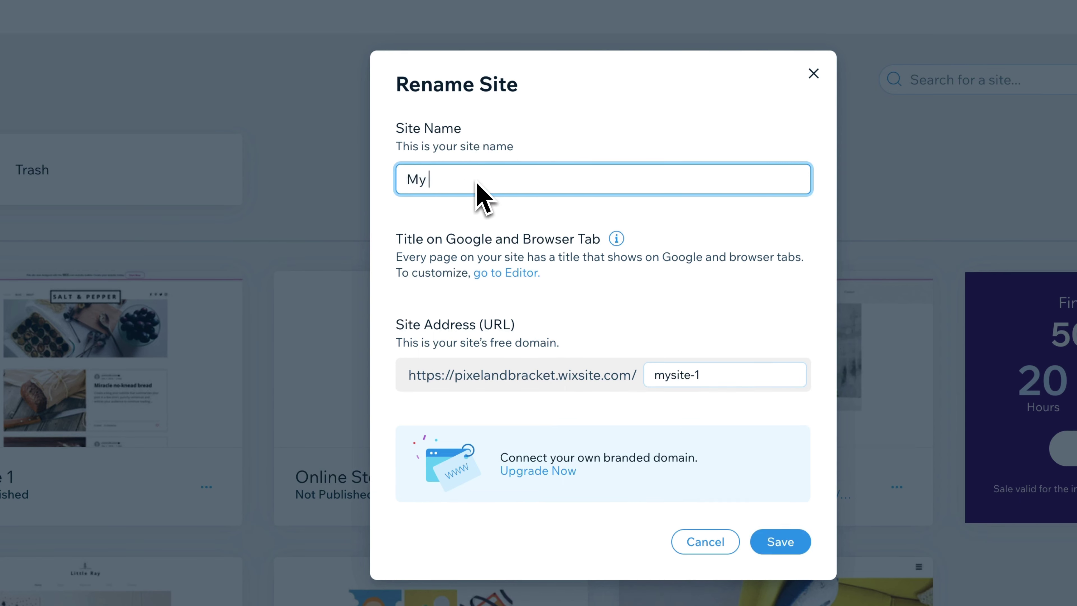
text(Stite)
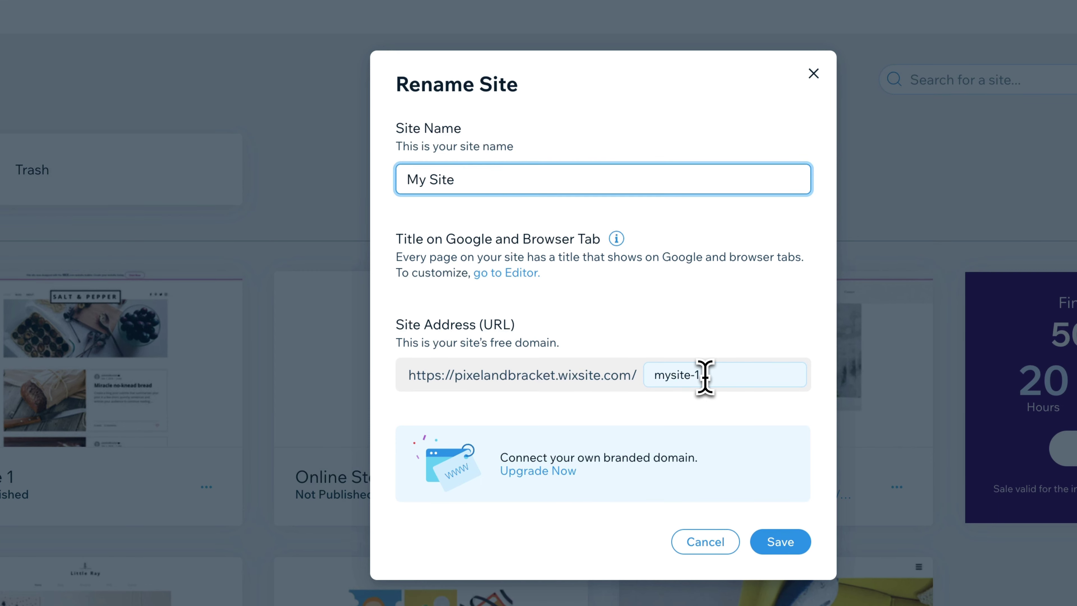
click(705, 376)
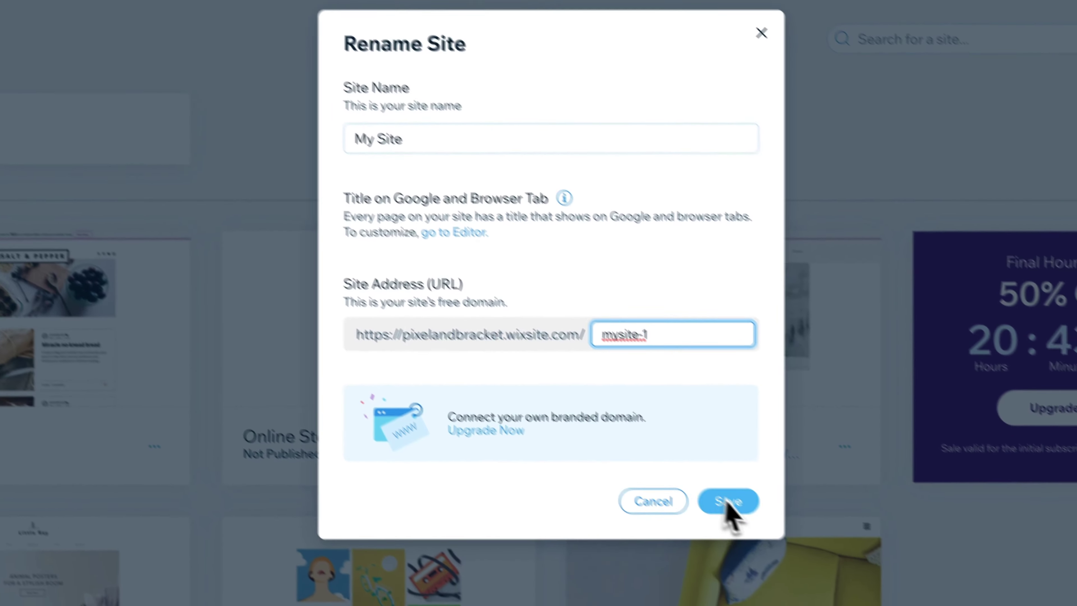
click(781, 542)
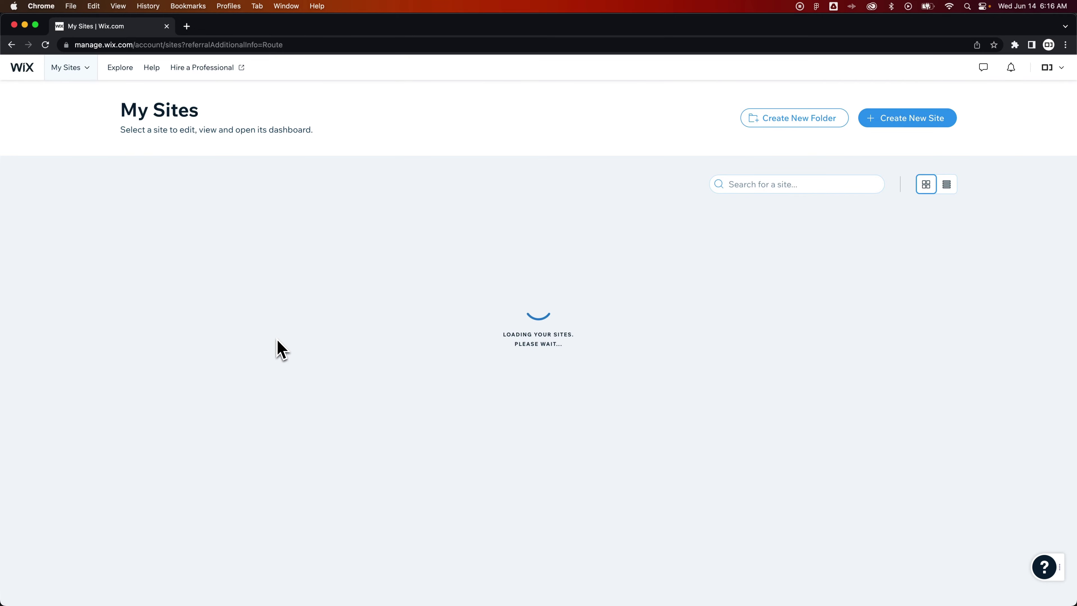
Step: Open the dashboard for My Site from its site card
mouse_move(276, 348)
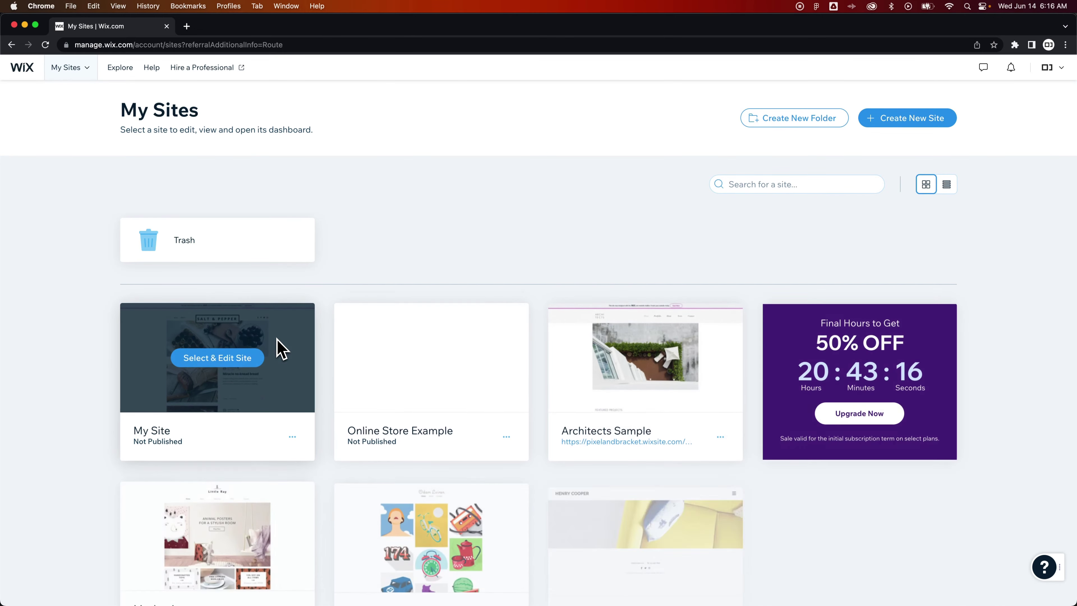
click(237, 357)
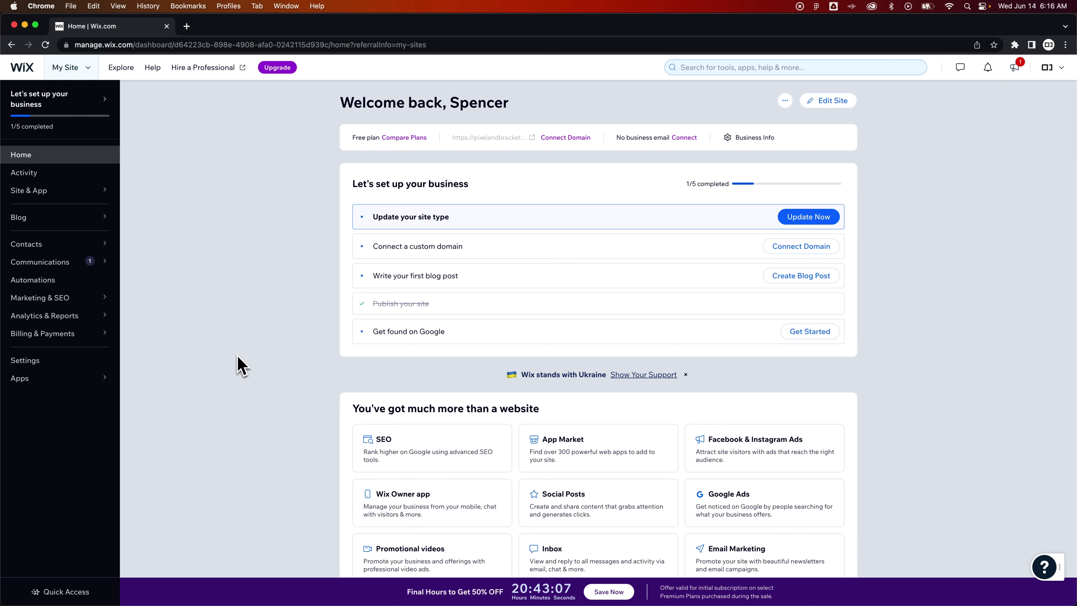
click(43, 366)
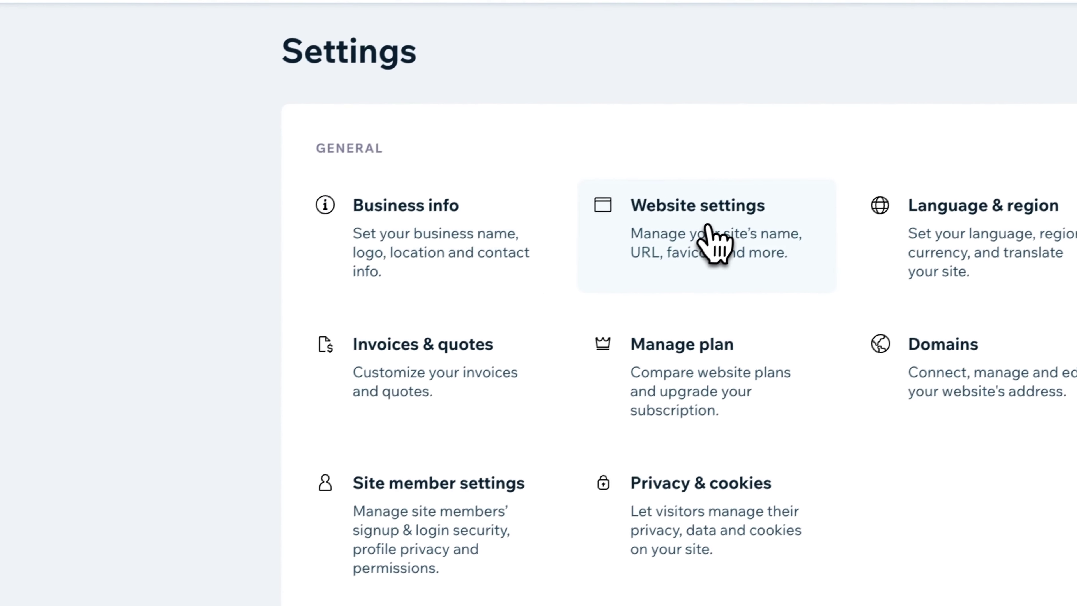
click(707, 227)
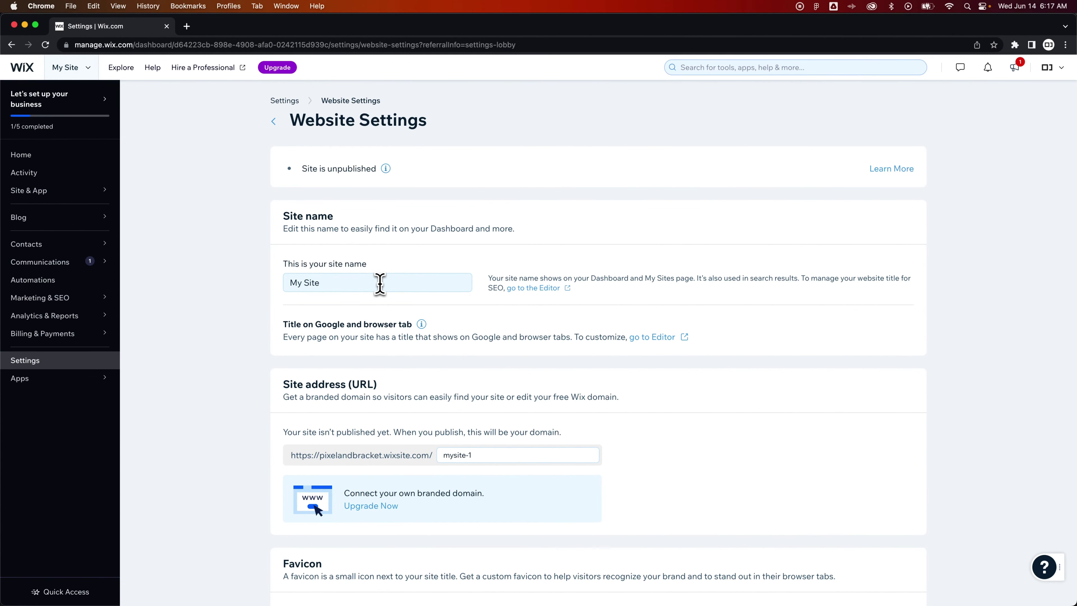
triple_click(380, 283)
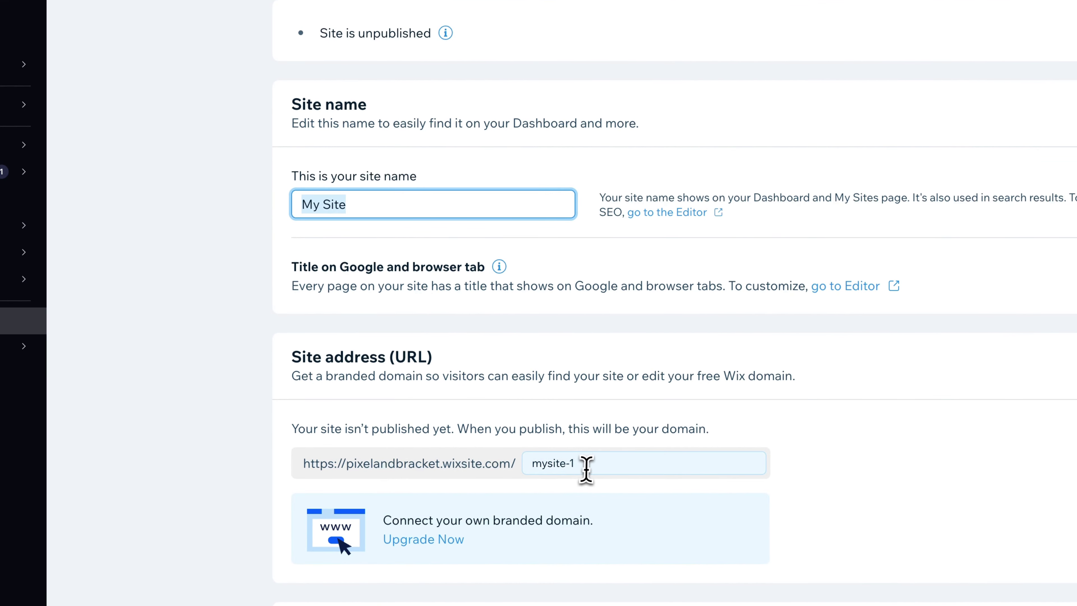
triple_click(604, 464)
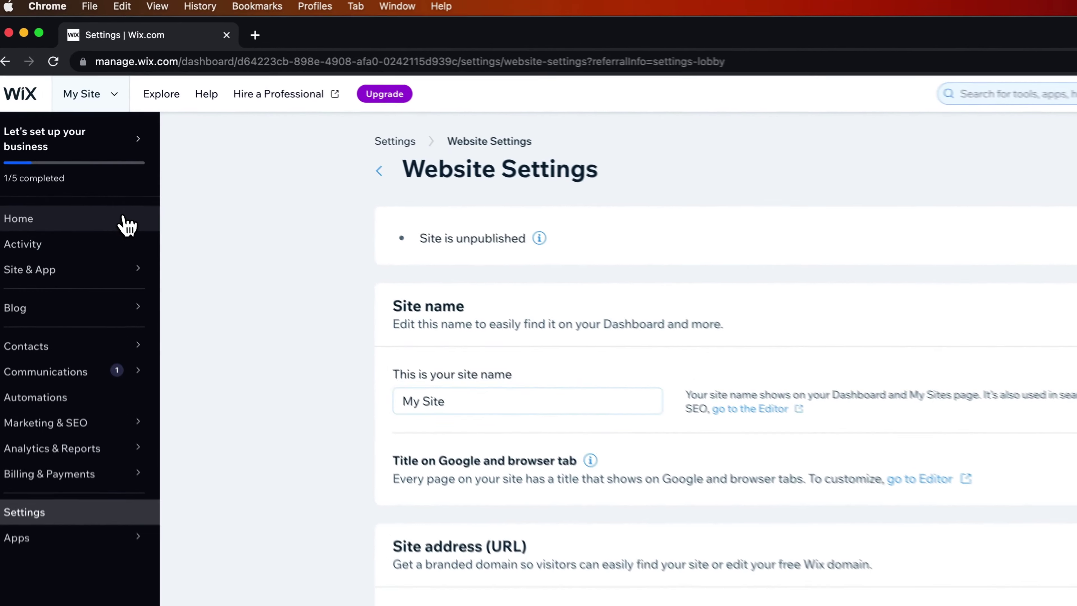
click(127, 225)
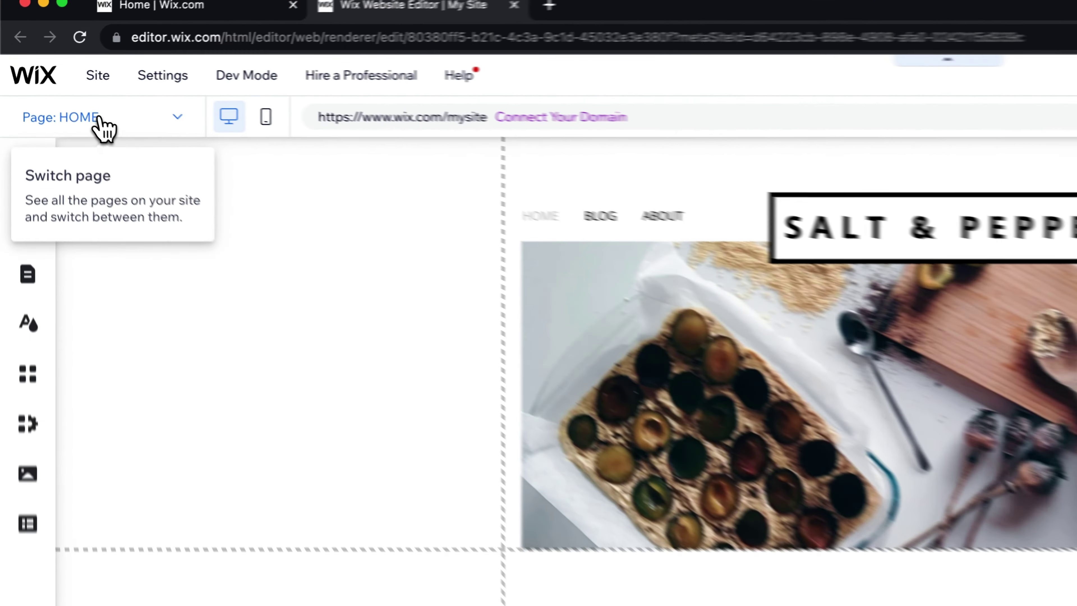
Step: Open Manage Pages from the page list and show the HOME page's options
click(50, 91)
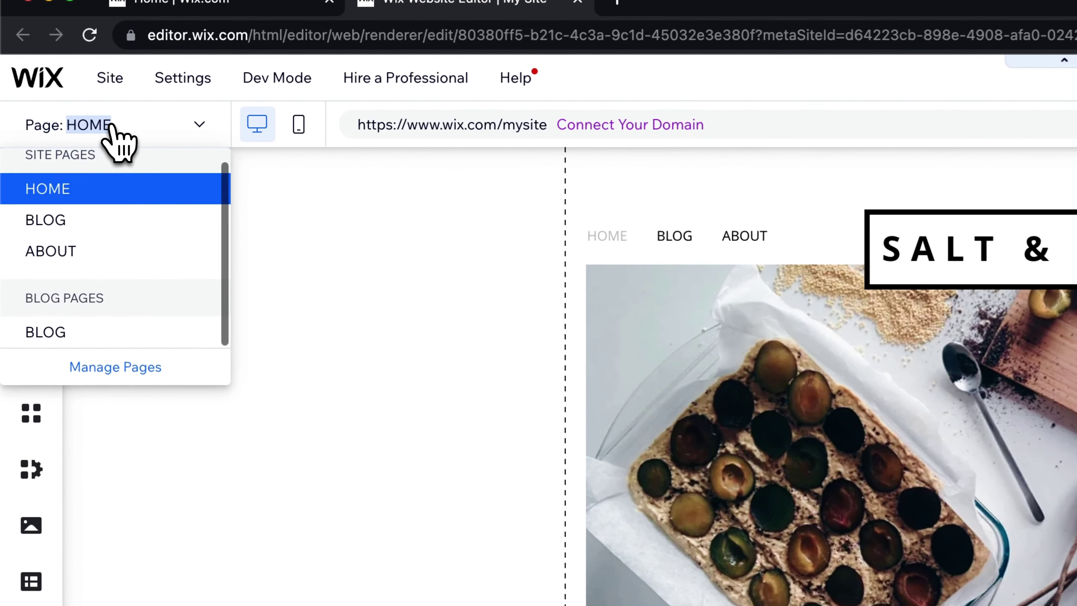
click(115, 372)
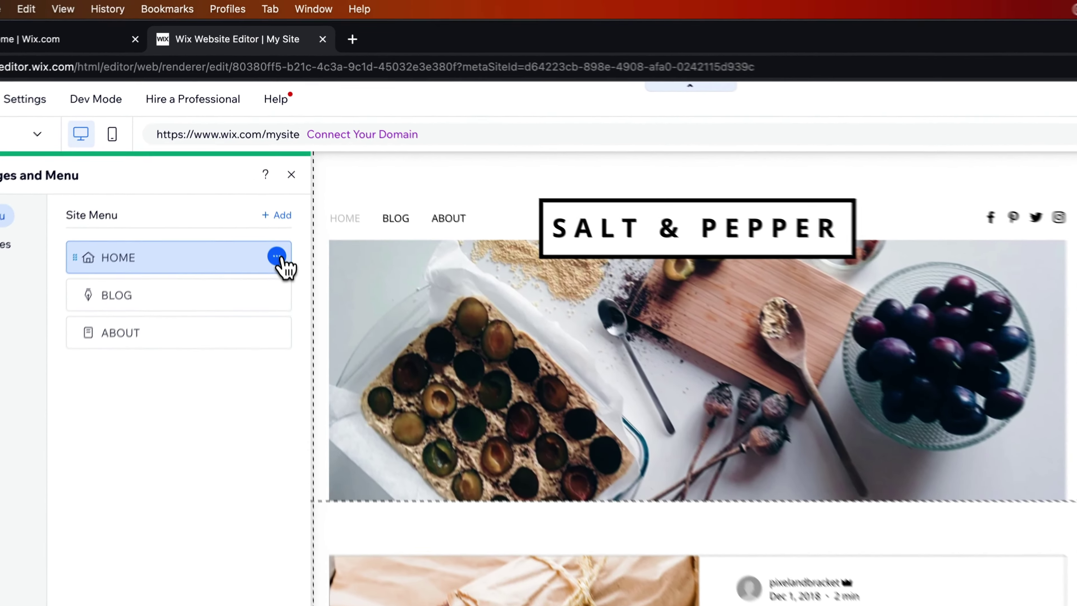
click(261, 173)
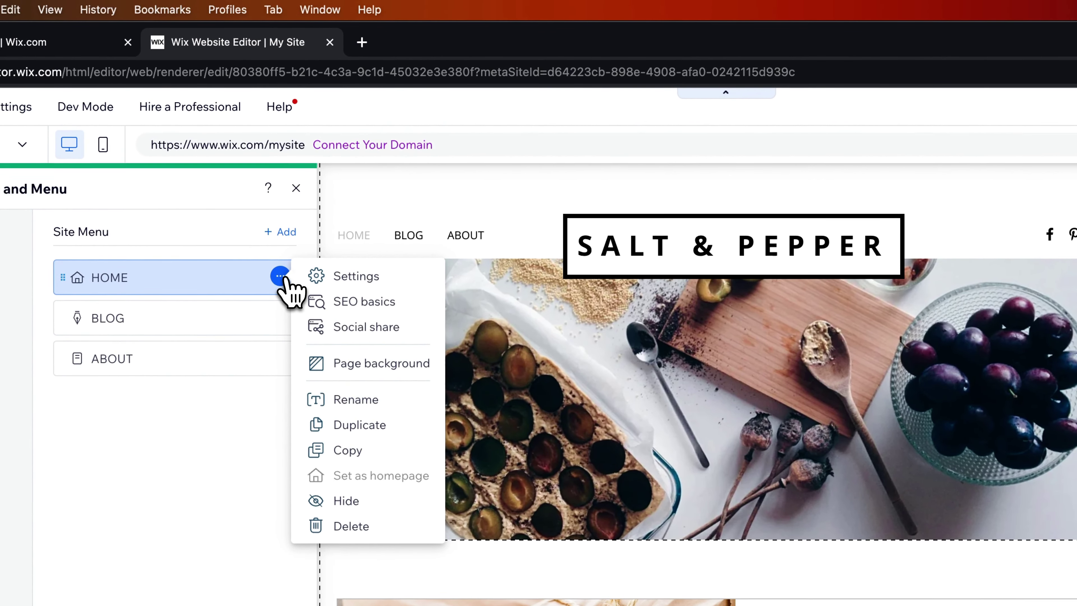
click(362, 288)
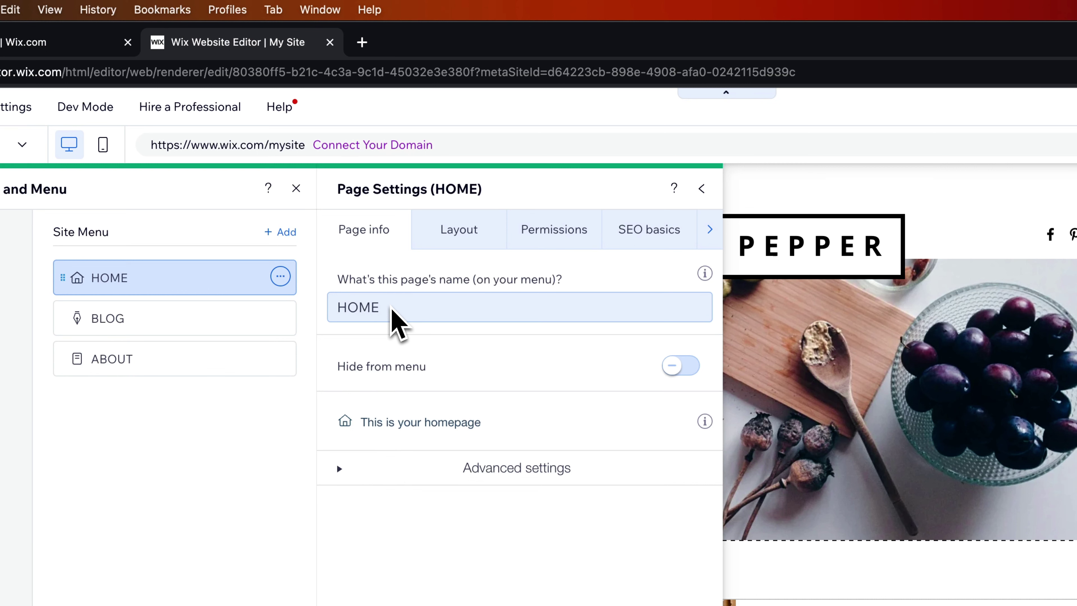
mouse_move(711, 280)
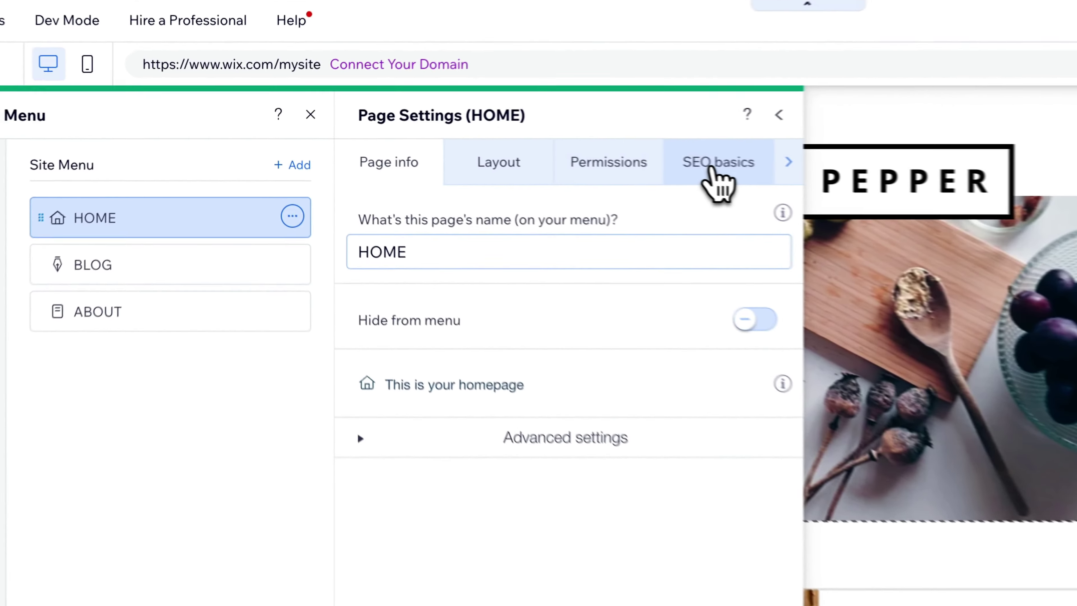
Step: Delete 'My Site' from the HOME page's SEO title tag, leaving 'HOME |'
click(715, 174)
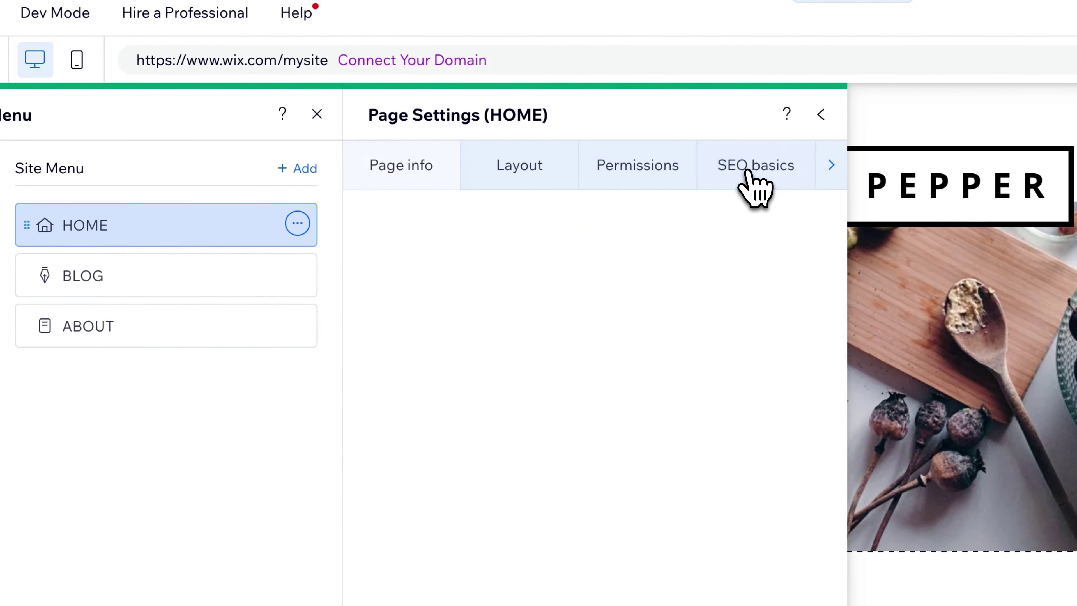
click(297, 224)
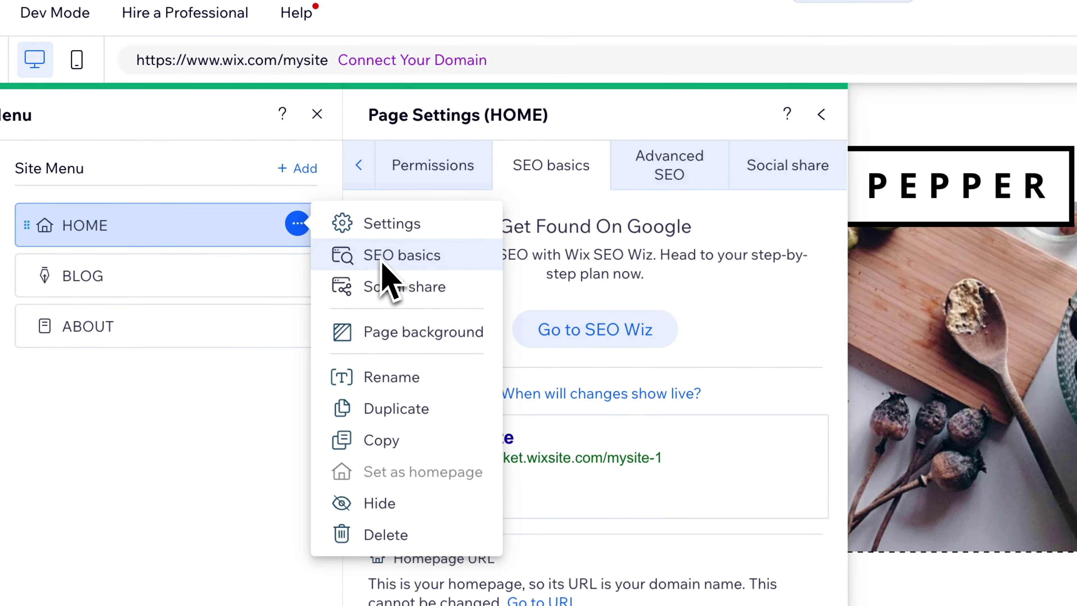
click(798, 376)
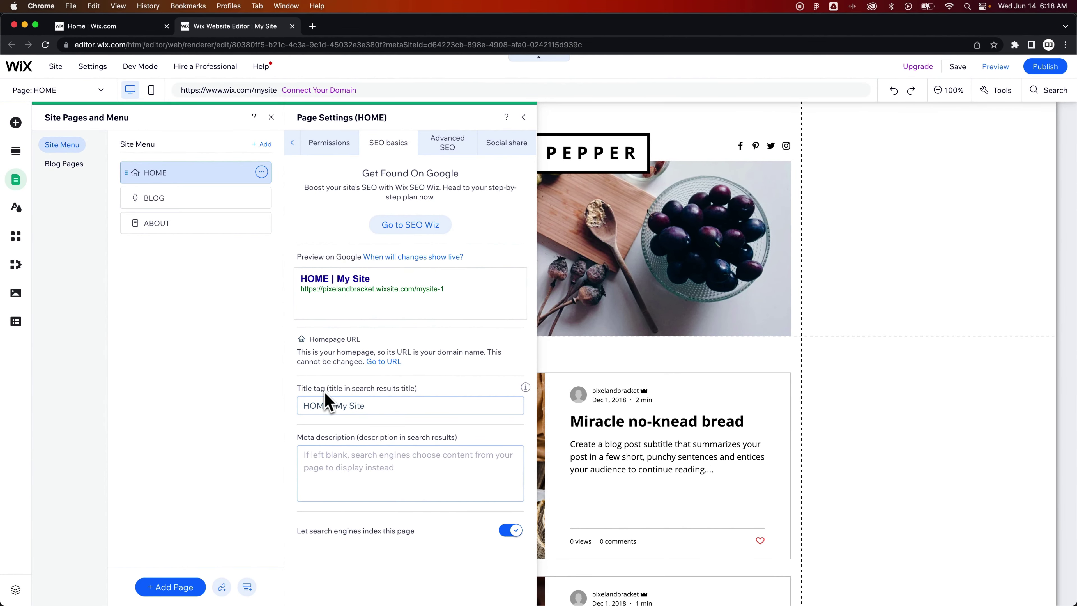
click(325, 404)
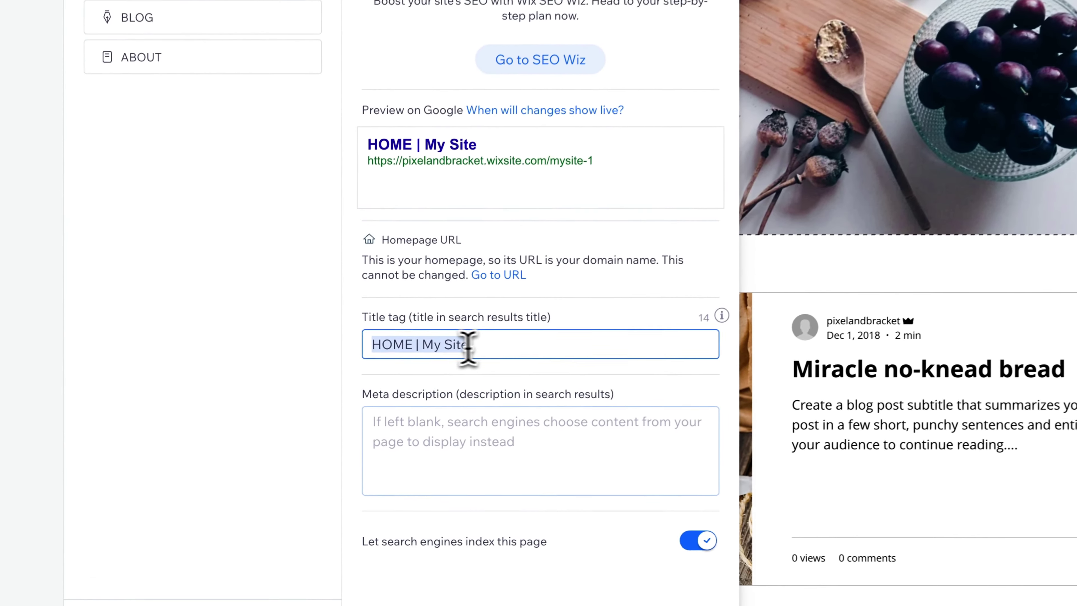
drag(484, 346, 429, 348)
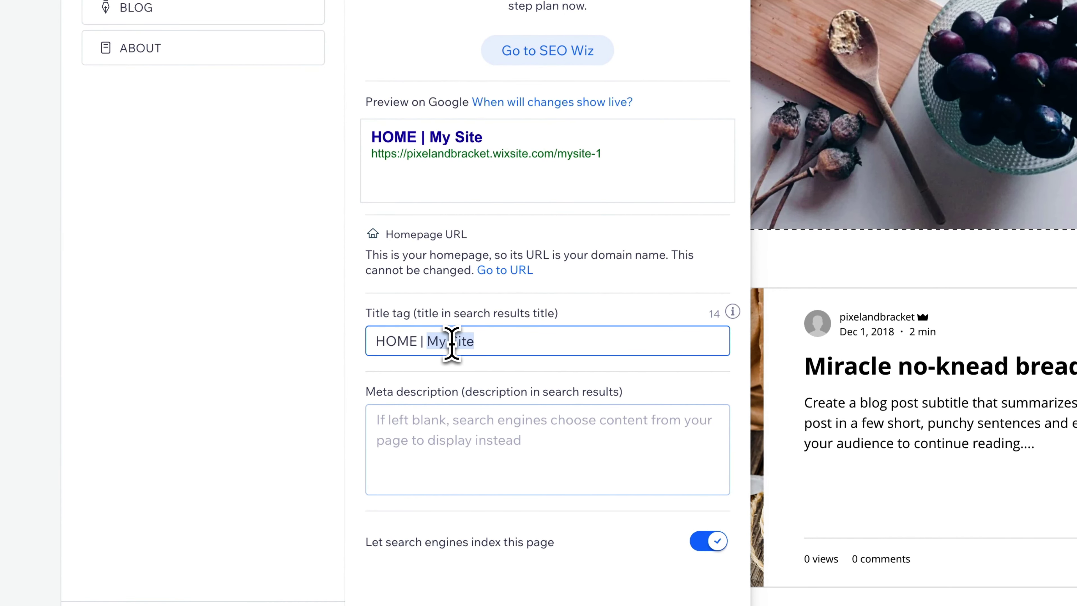
key(BackSpace)
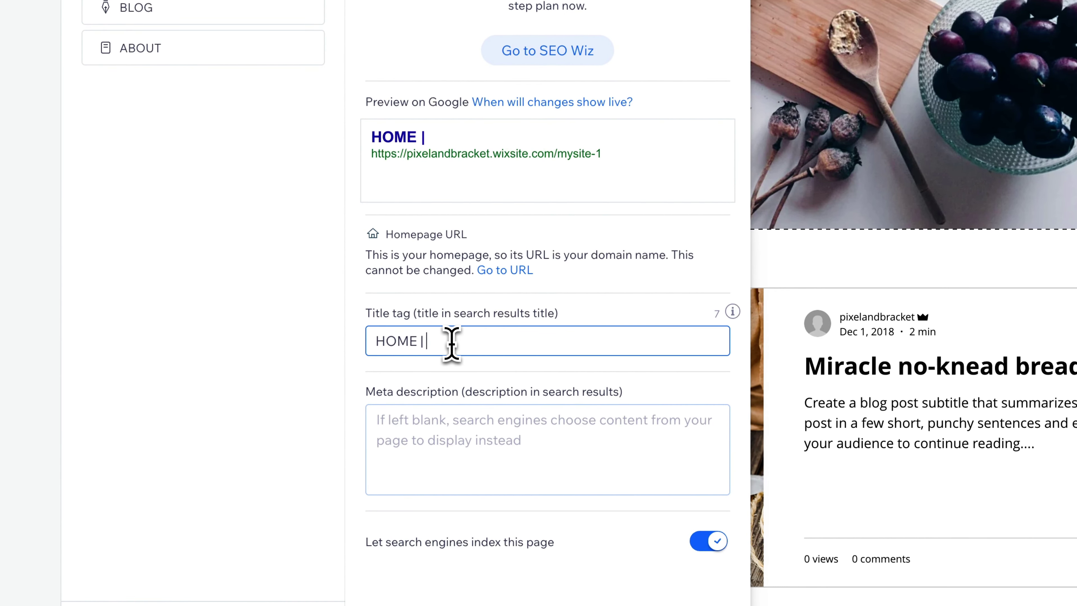
key(BackSpace)
key(BackSpace)
key(BackSpace)
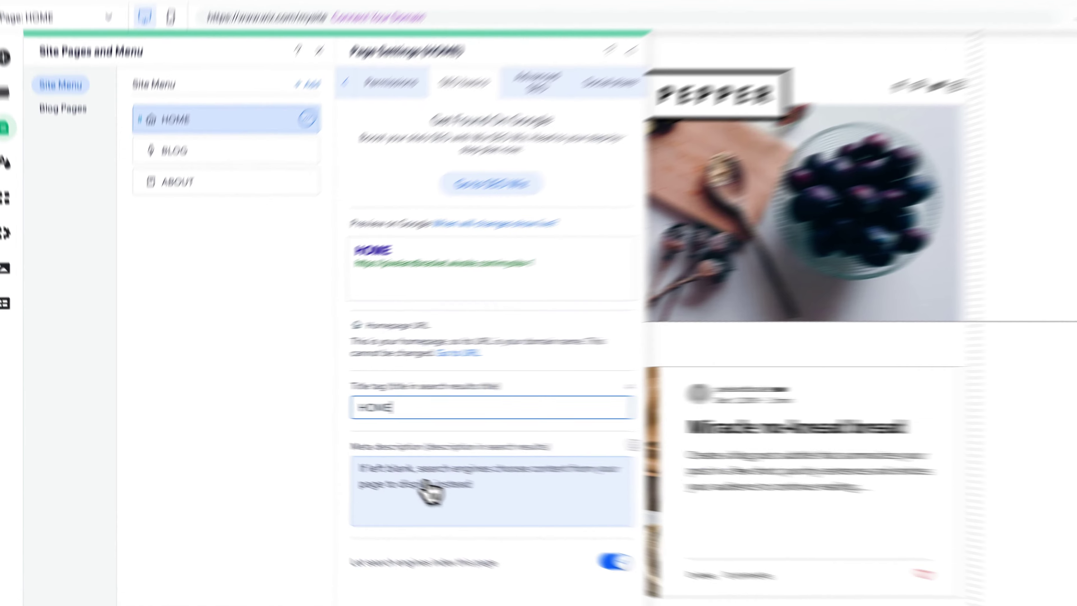
Step: Begin the HOME page's meta description by entering 'Meta'
click(428, 489)
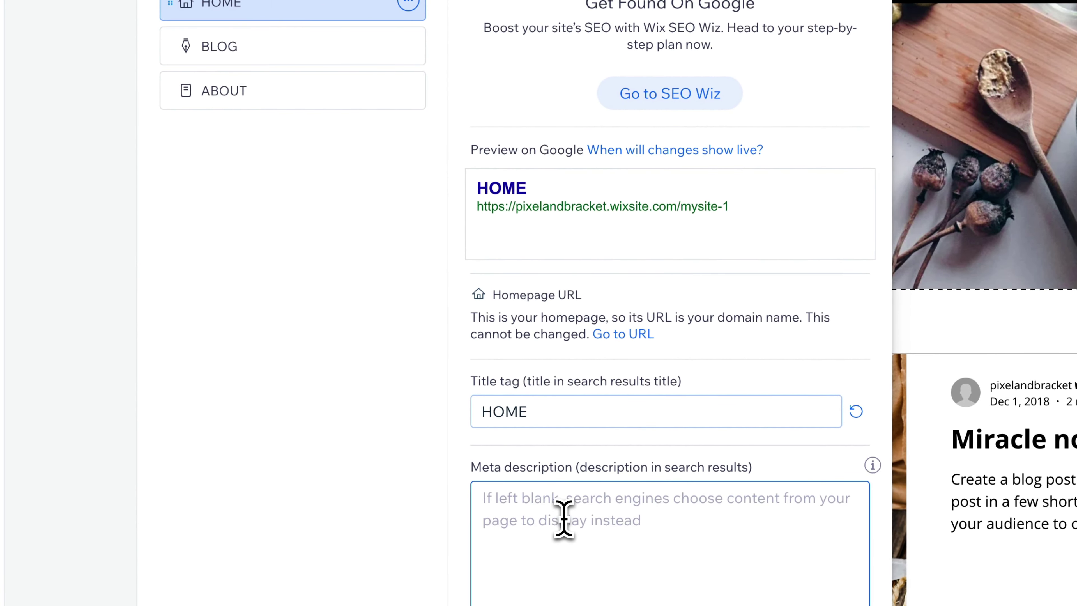
text(Meta description.)
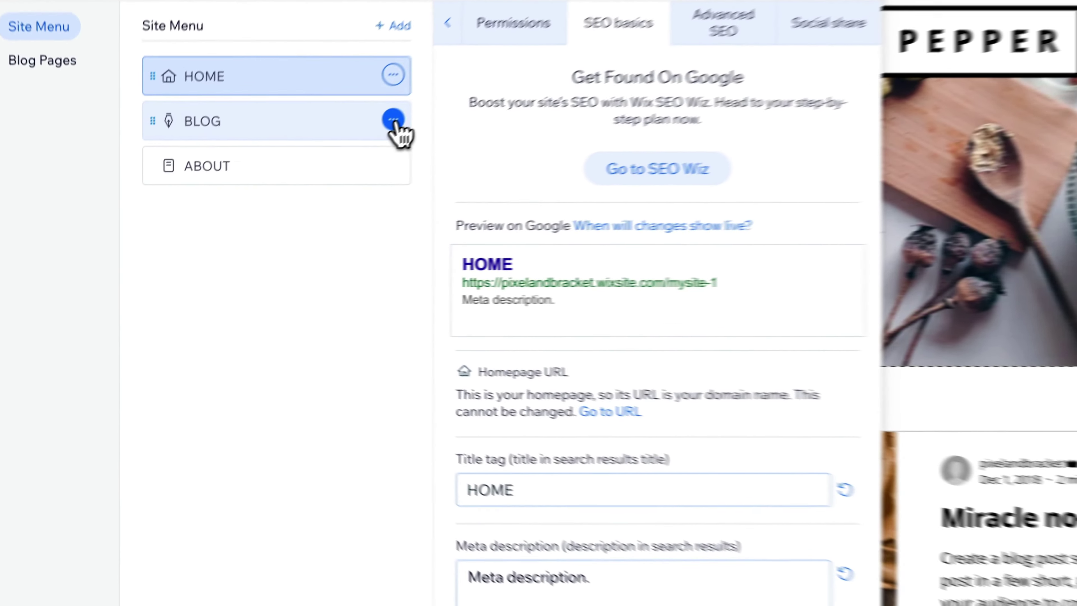
Step: Show the BLOG page's SEO basics and place the cursor in its 'blog' URL slug
click(393, 121)
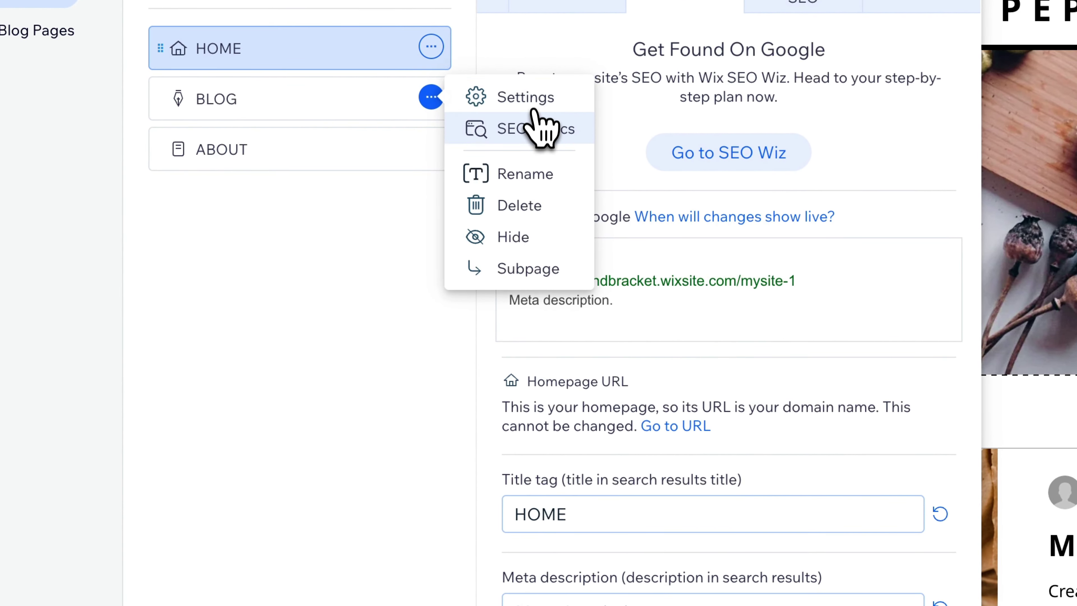
click(531, 128)
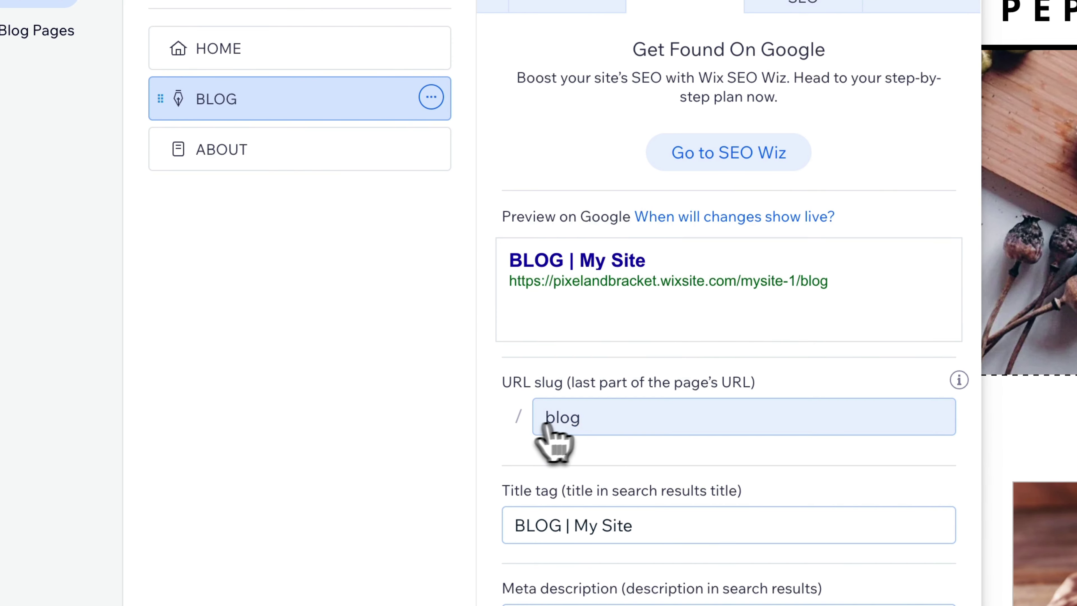
click(591, 416)
click(606, 418)
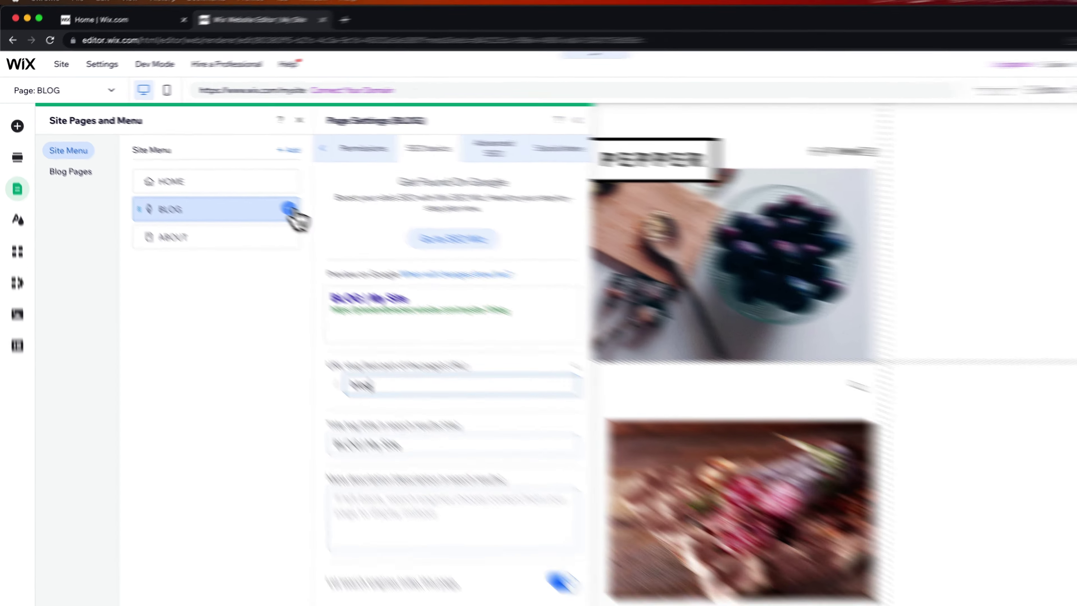
Step: Switch to the BLOG page's Page info settings and select its BLOG menu name
click(261, 196)
click(293, 199)
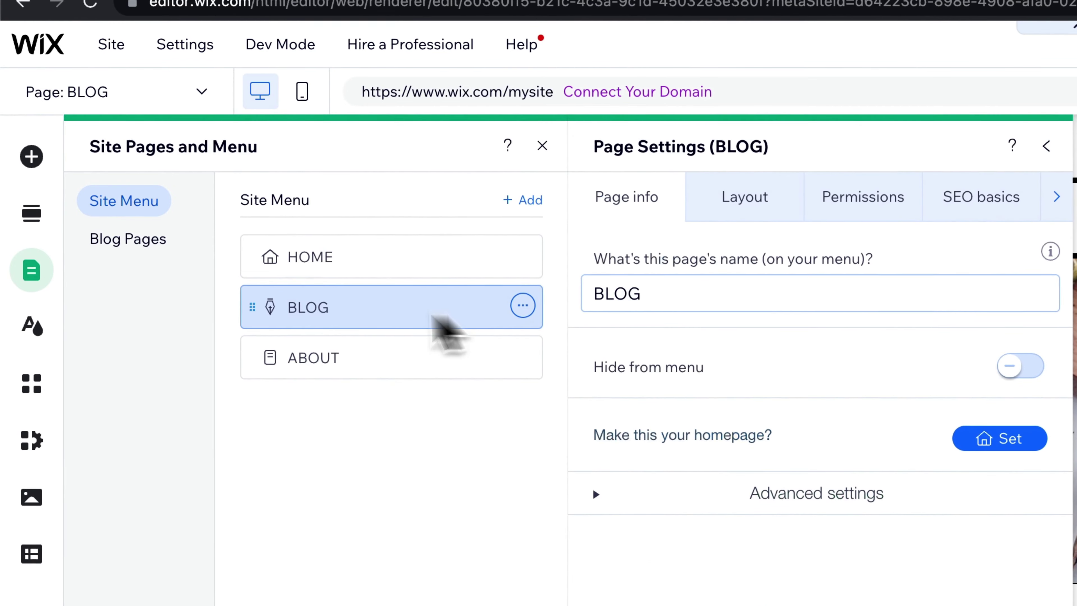
click(670, 302)
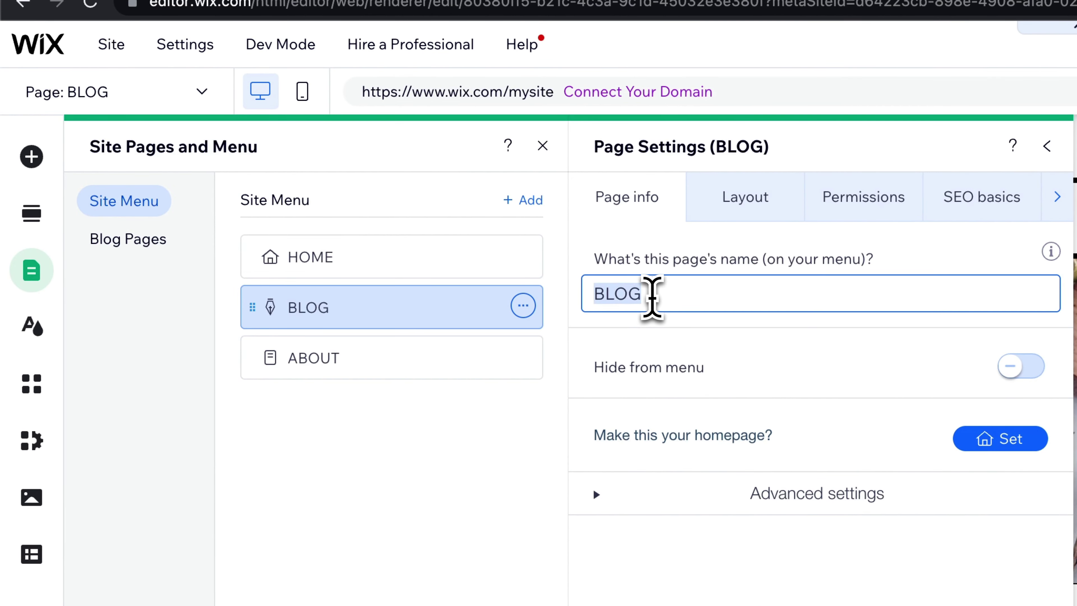